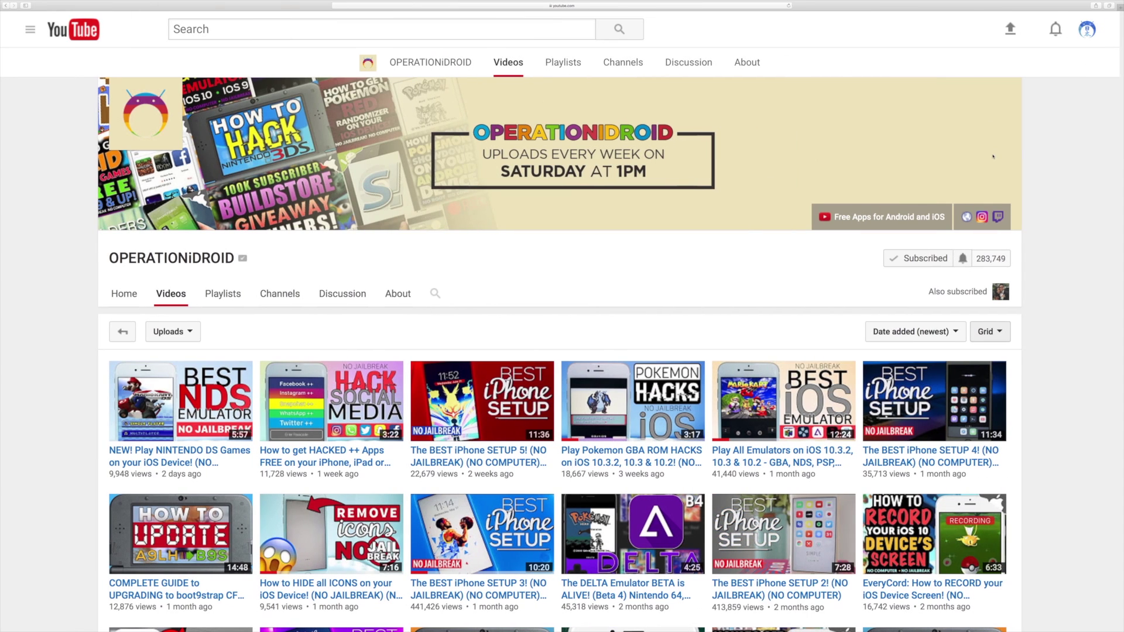
Go to citra-emu.org and download the latest Nightly Citra build for macOS.
{"action": "left_click", "coordinate": [622, 5]}
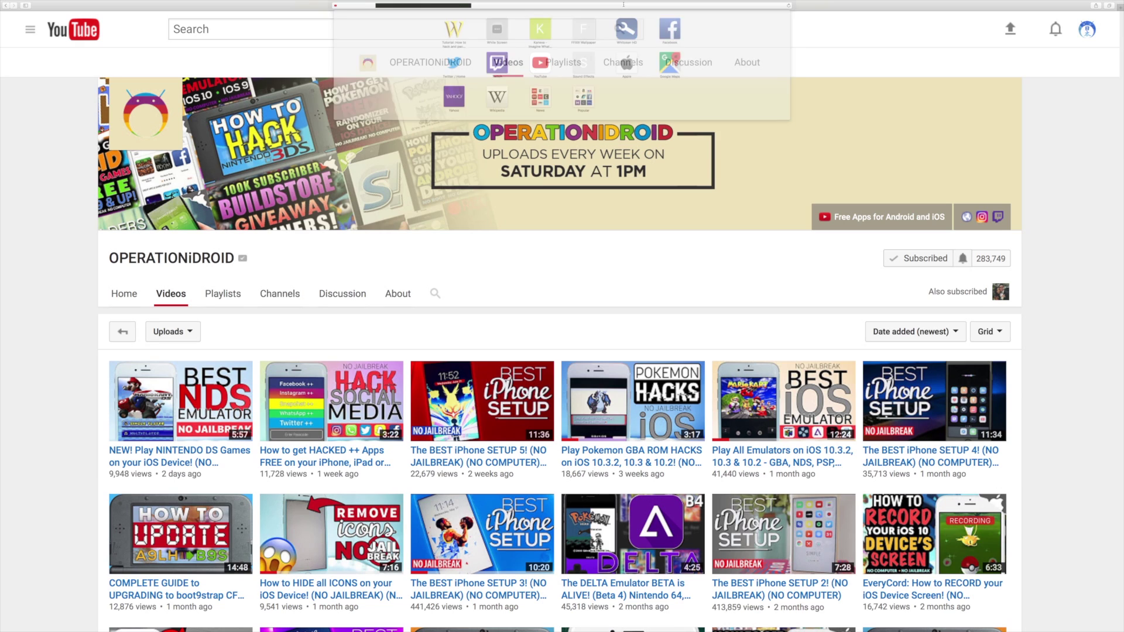
{"action": "type", "text": "citra-emu.org"}
{"action": "key", "text": "Return"}
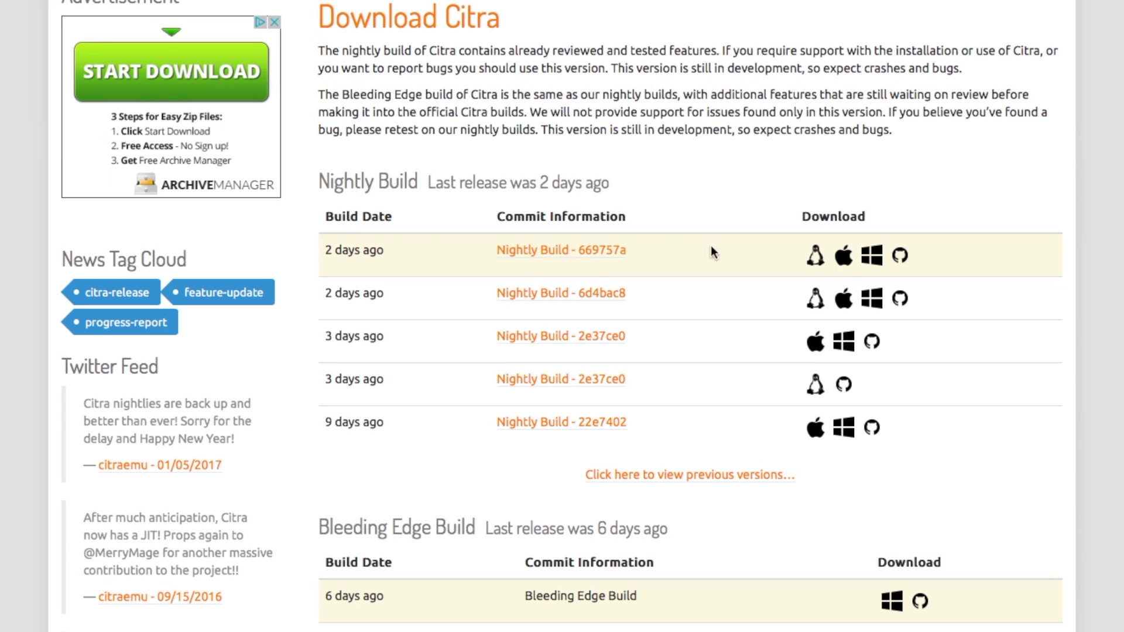
{"action": "left_click", "coordinate": [848, 259]}
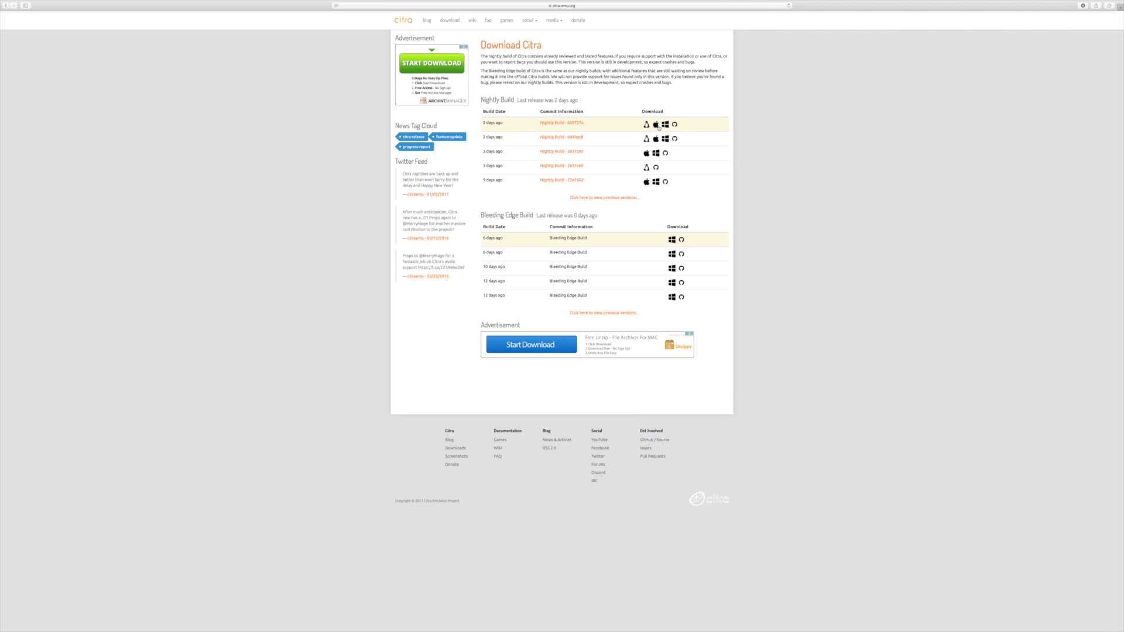
{"action": "key", "text": "ctrl+Left"}
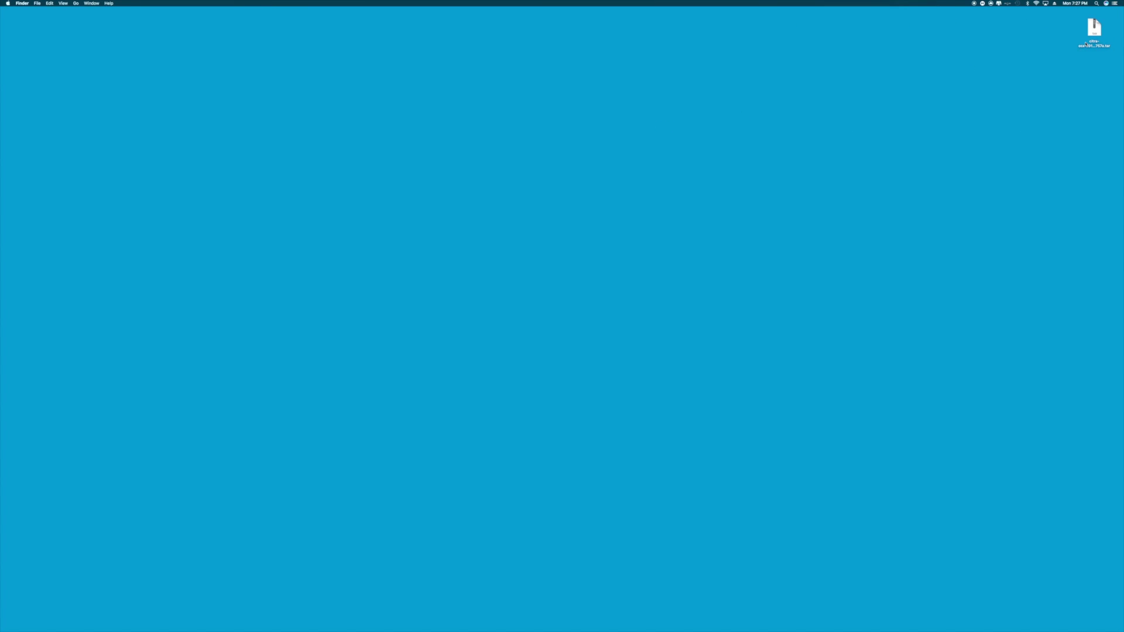
Extract the Citra archive and move citra, citra-qt and libs into Applications.
{"action": "double_click", "coordinate": [1096, 31]}
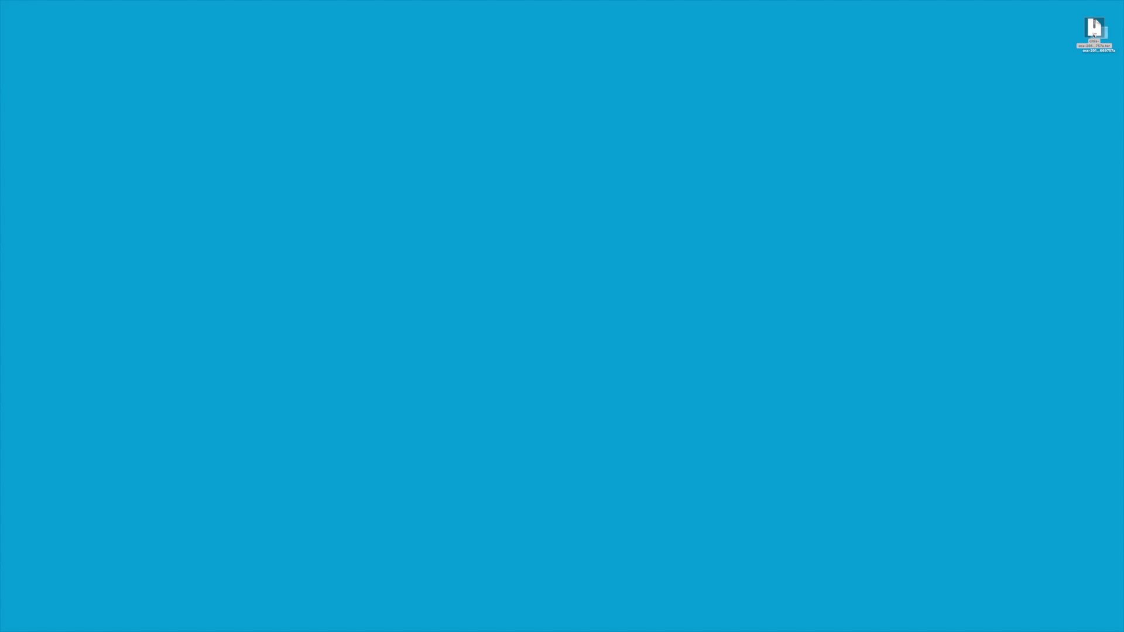
{"action": "left_click_drag", "start_coordinate": [1105, 35], "coordinate": [1093, 72]}
{"action": "double_click", "coordinate": [1093, 64]}
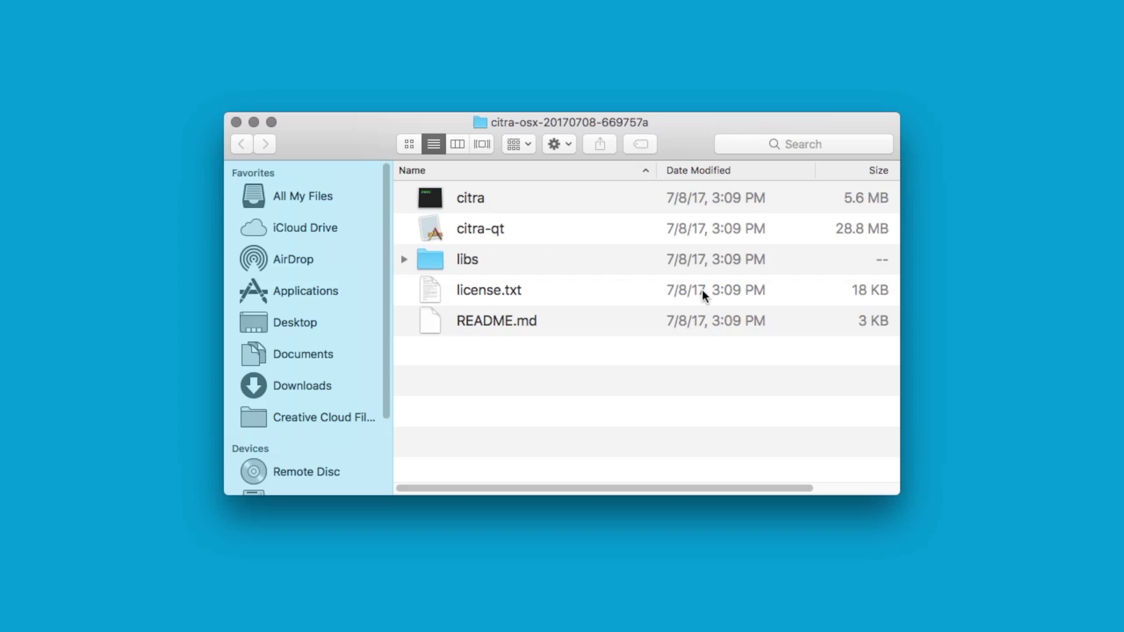
{"action": "left_click", "coordinate": [550, 205]}
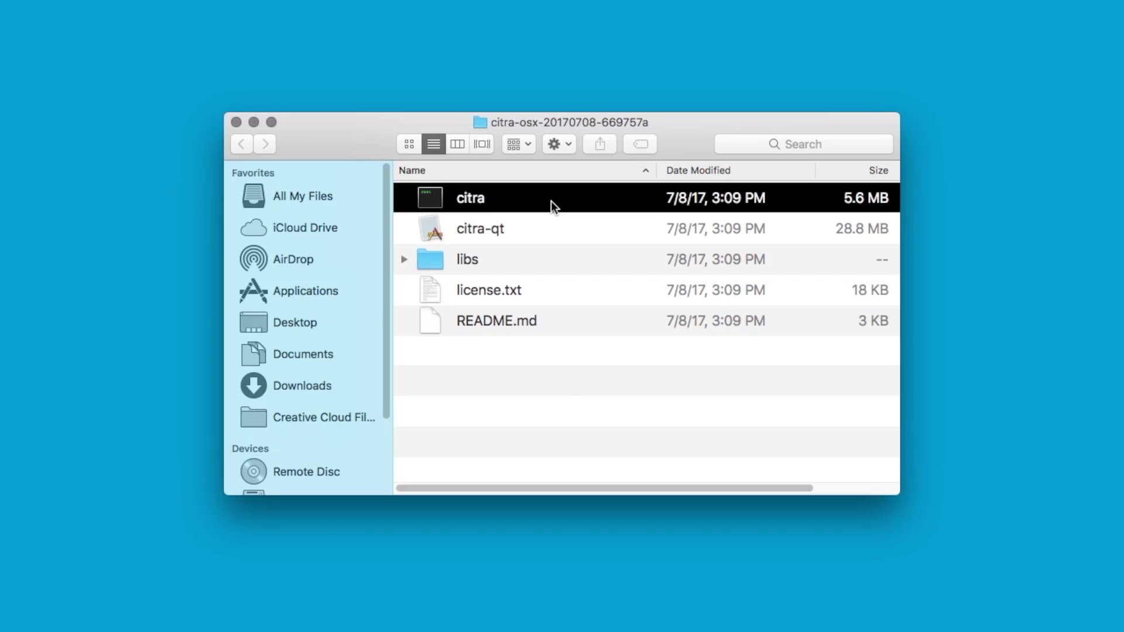
{"action": "left_click", "coordinate": [529, 261], "text": "shift"}
{"action": "left_click_drag", "start_coordinate": [557, 216], "coordinate": [338, 296]}
{"action": "left_click", "coordinate": [338, 296]}
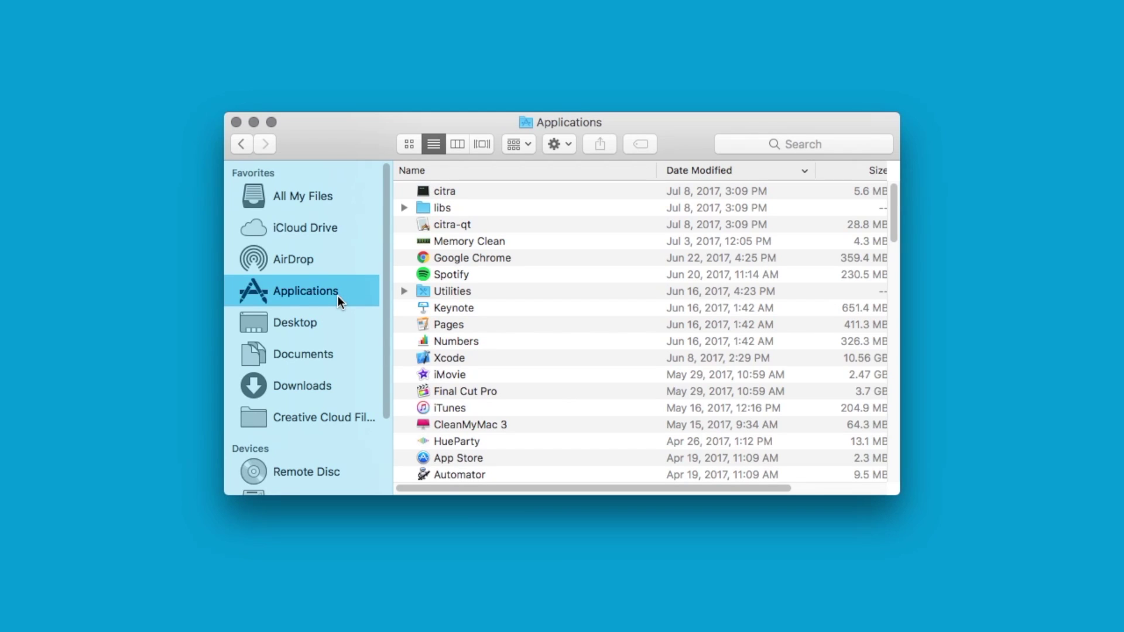
Launch citra-qt from Applications using the Option-modified Open command.
{"action": "left_click", "coordinate": [503, 226]}
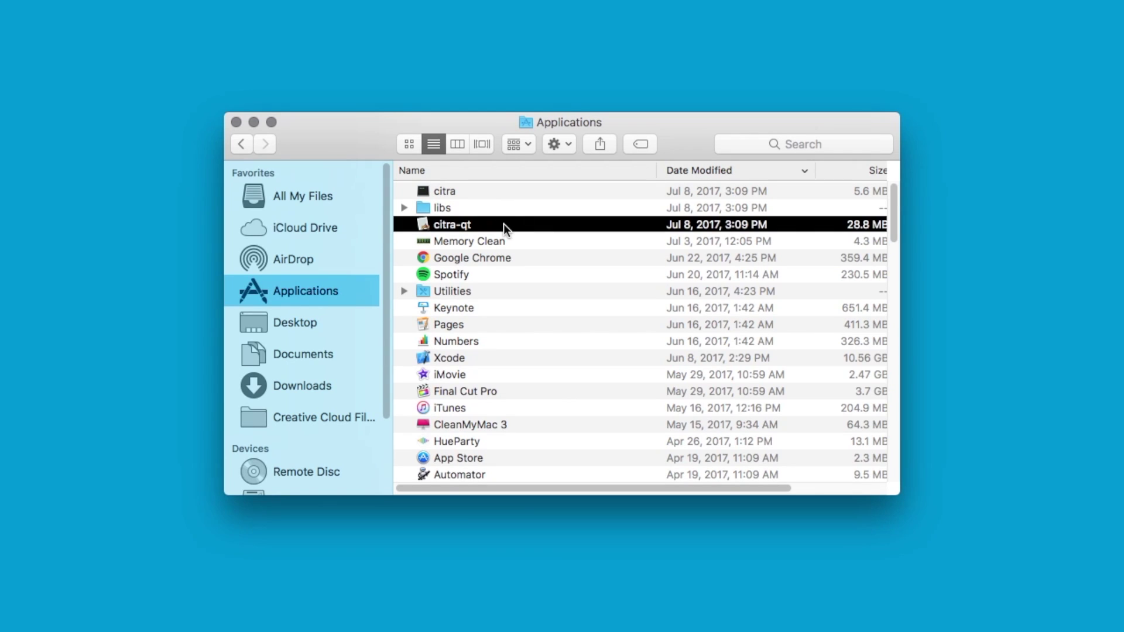
{"action": "right_click", "coordinate": [503, 227]}
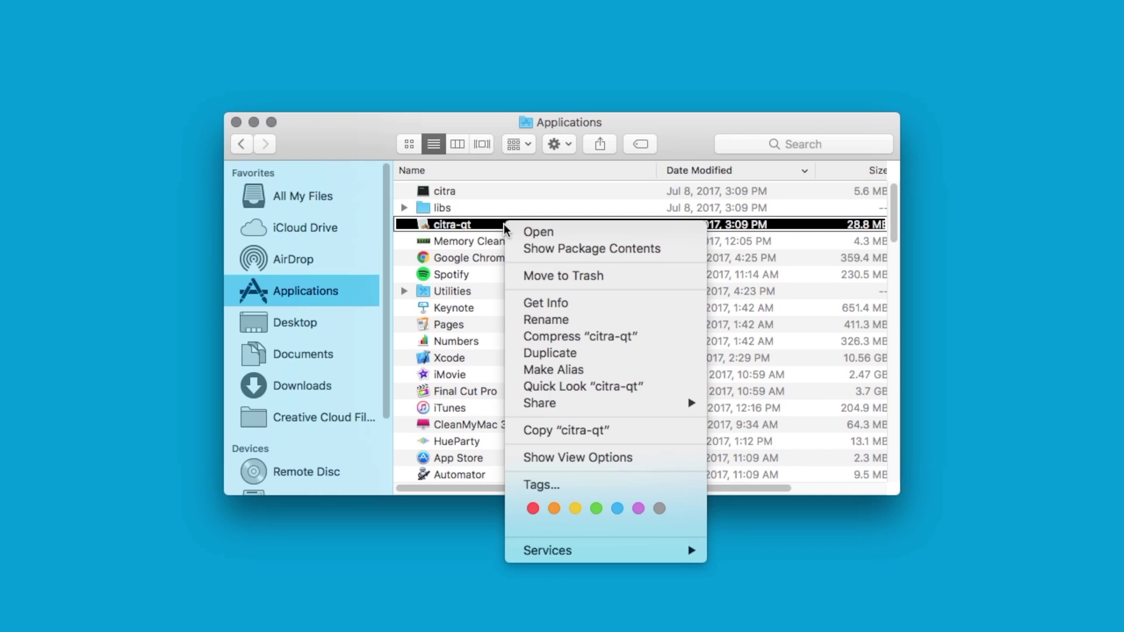
{"action": "key", "text": "alt"}
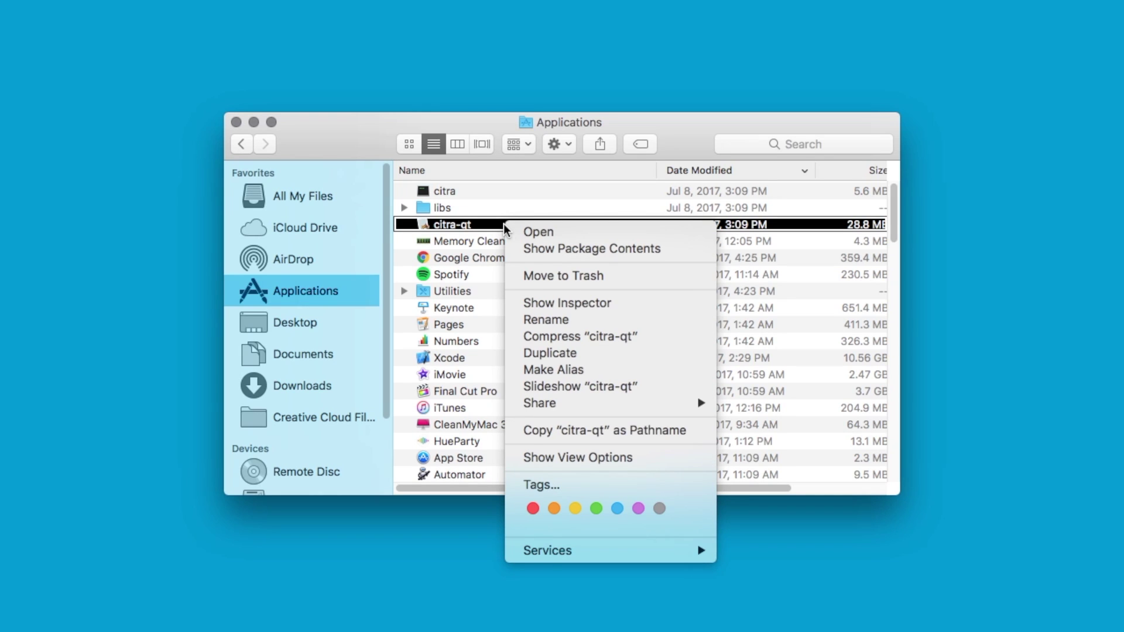
{"action": "left_click", "coordinate": [529, 231]}
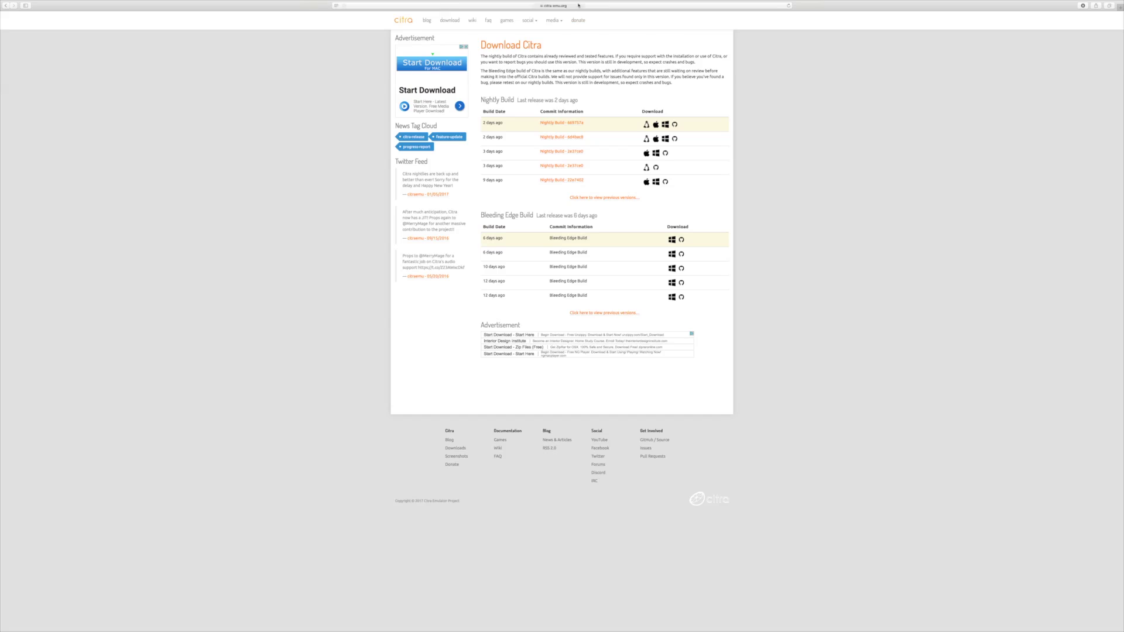
Open Ziperto's 3DS Decrypted ROMs page and browse the list.
{"action": "left_click", "coordinate": [578, 5]}
{"action": "key", "text": "super+v"}
{"action": "key", "text": "Return"}
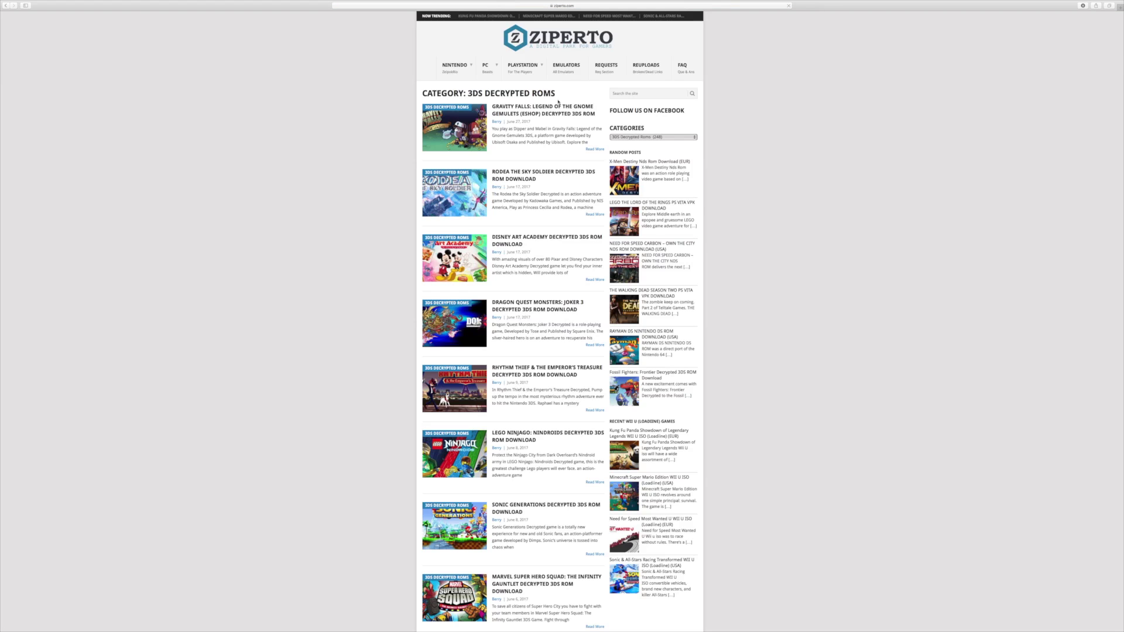
{"action": "scroll", "coordinate": [526, 185], "scroll_direction": "down", "scroll_amount": 5}
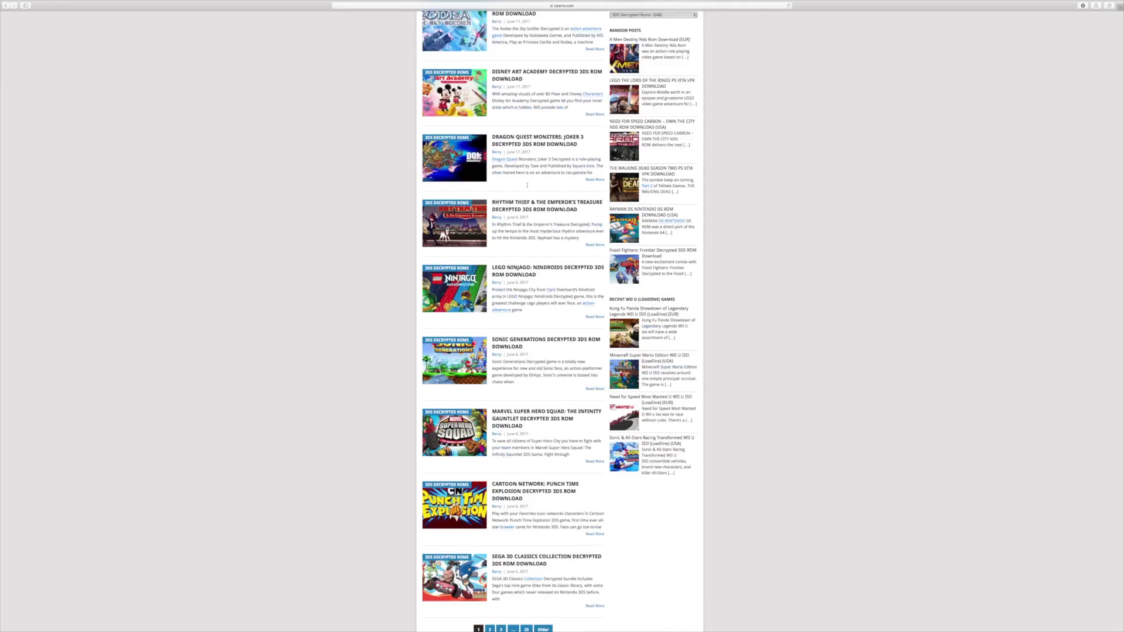
{"action": "scroll", "coordinate": [526, 185], "scroll_direction": "down", "scroll_amount": 5}
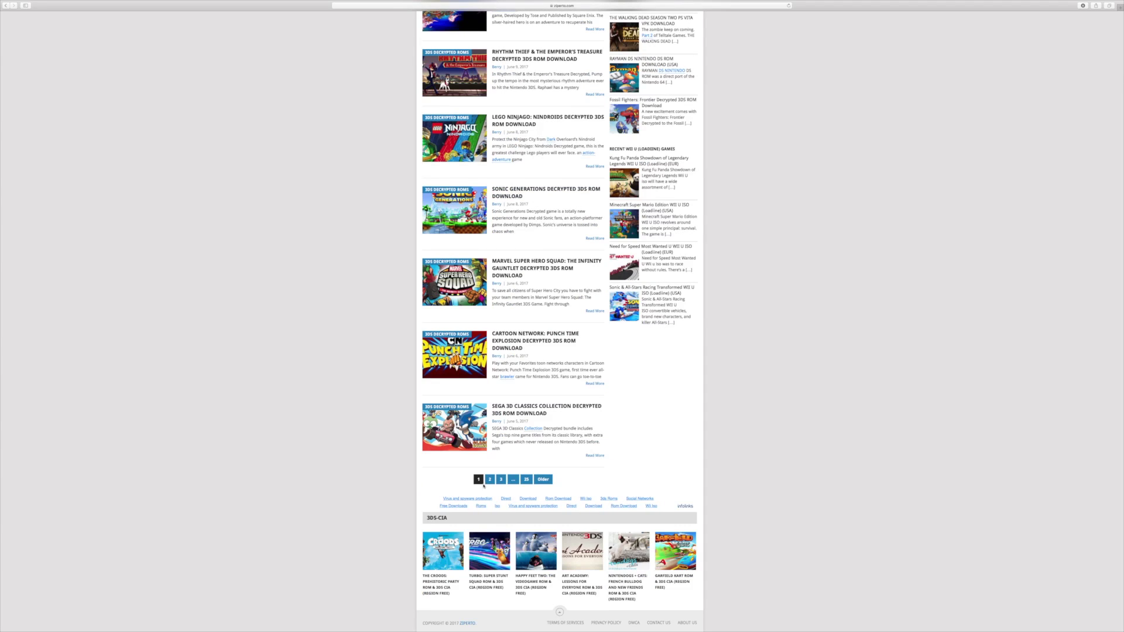
{"action": "scroll", "coordinate": [599, 404], "scroll_direction": "up", "scroll_amount": 10}
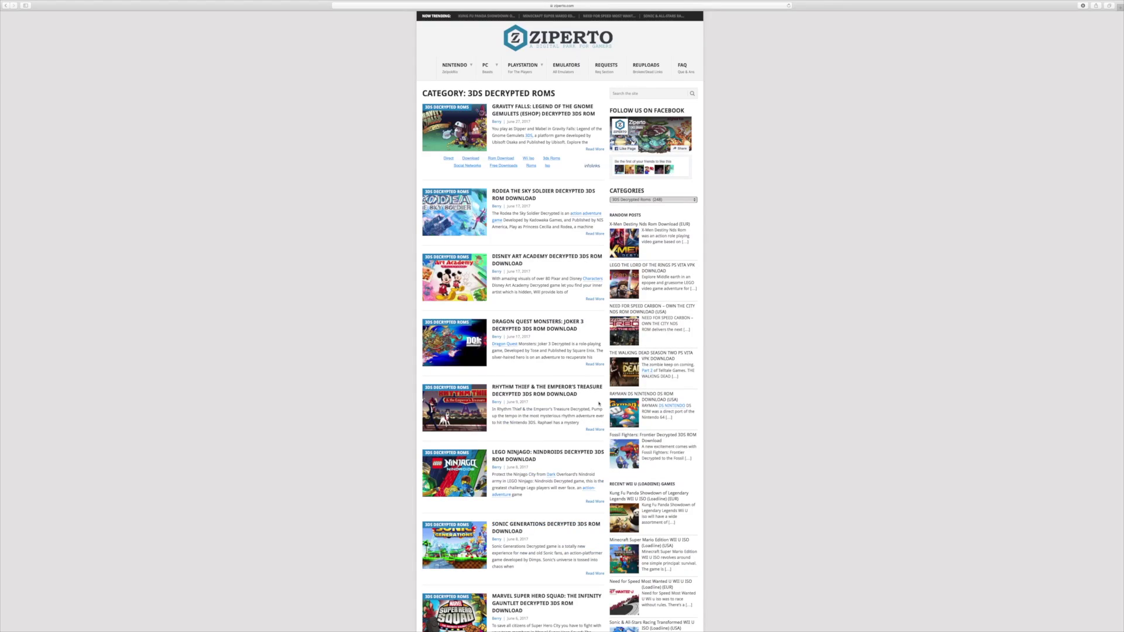
Close the pop-up ad tabs and search the site for 'Pokemon omega'.
{"action": "left_click", "coordinate": [642, 94]}
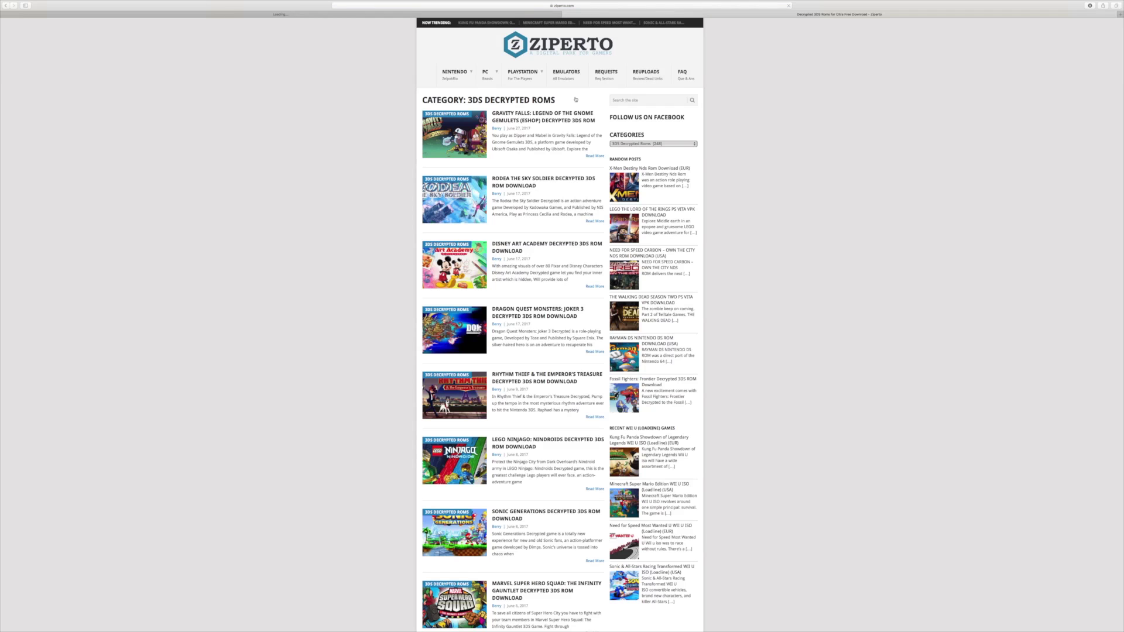
{"action": "left_click", "coordinate": [5, 16]}
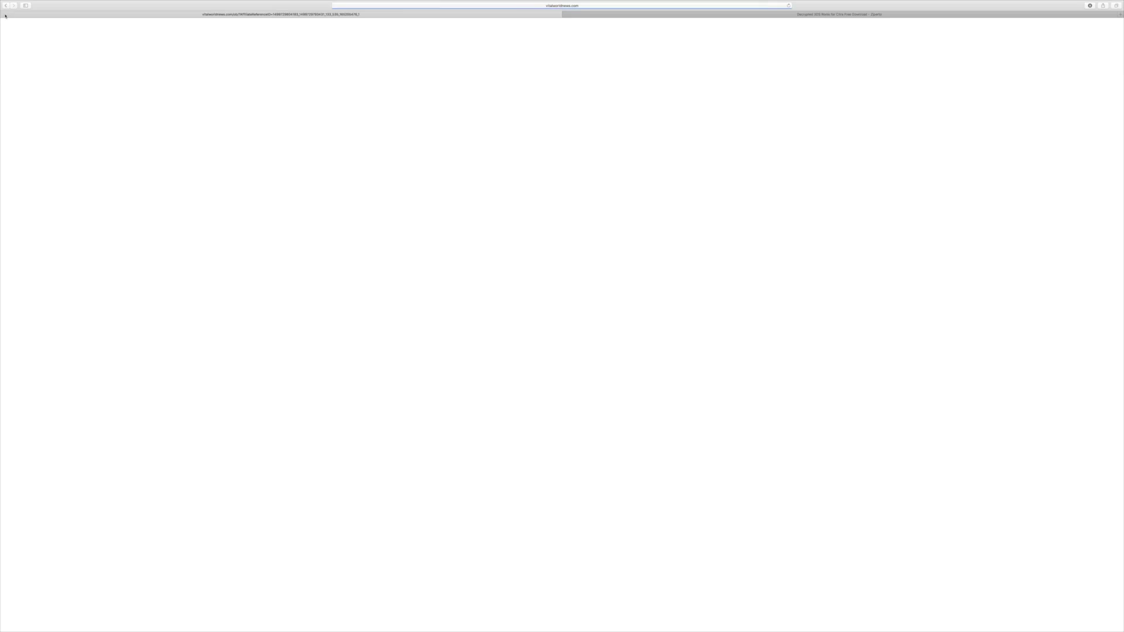
{"action": "left_click", "coordinate": [5, 15]}
{"action": "left_click", "coordinate": [645, 93]}
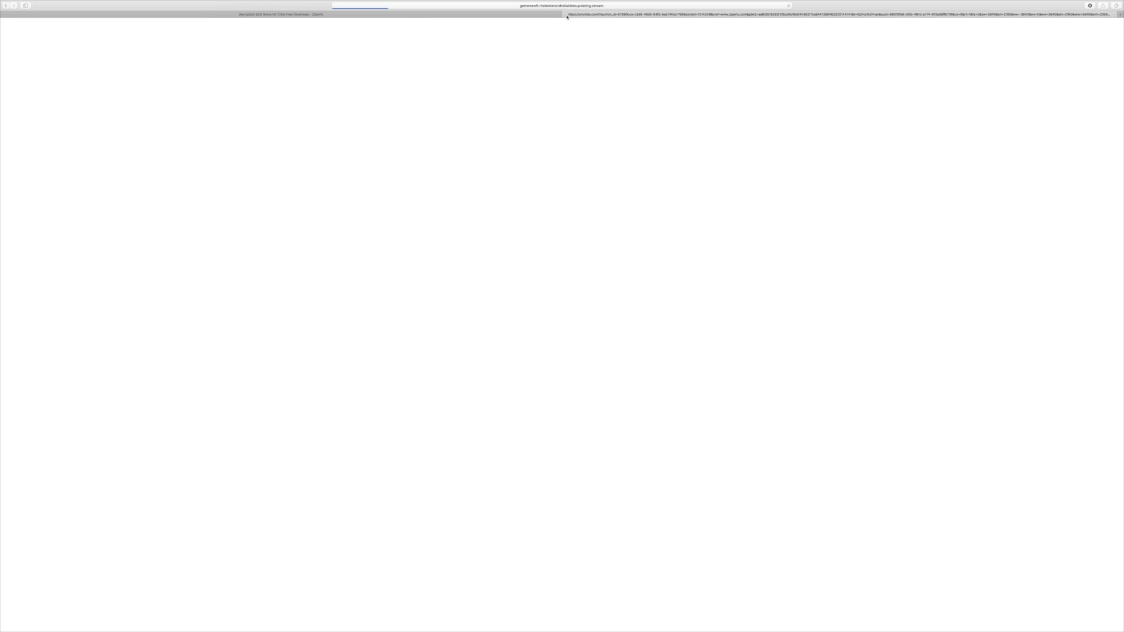
{"action": "left_click", "coordinate": [567, 16]}
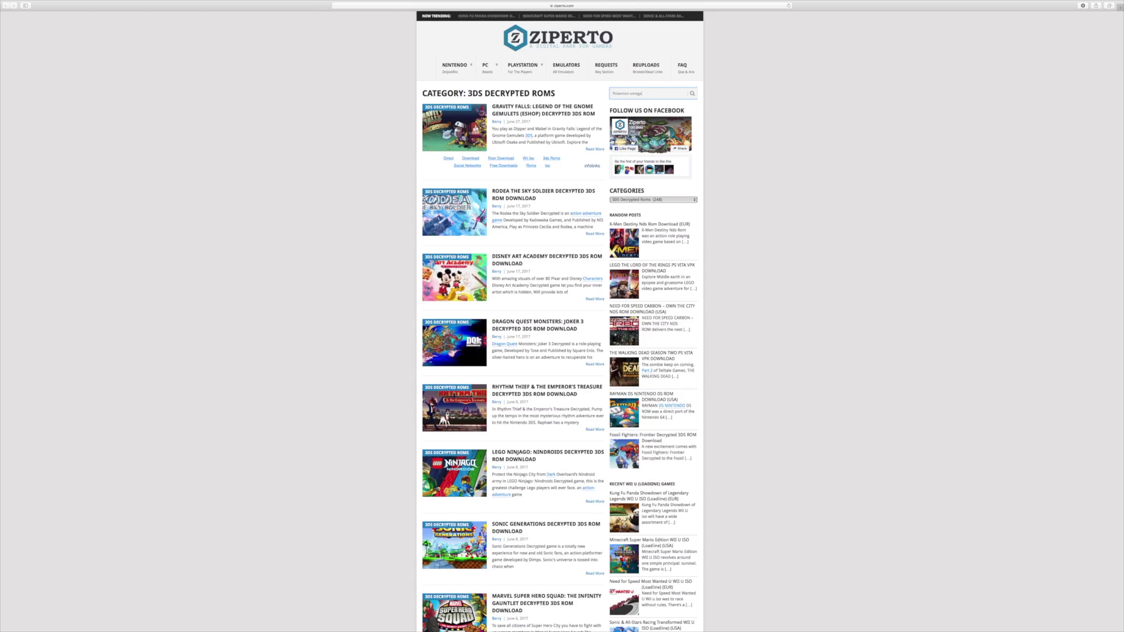
{"action": "key", "text": "Return"}
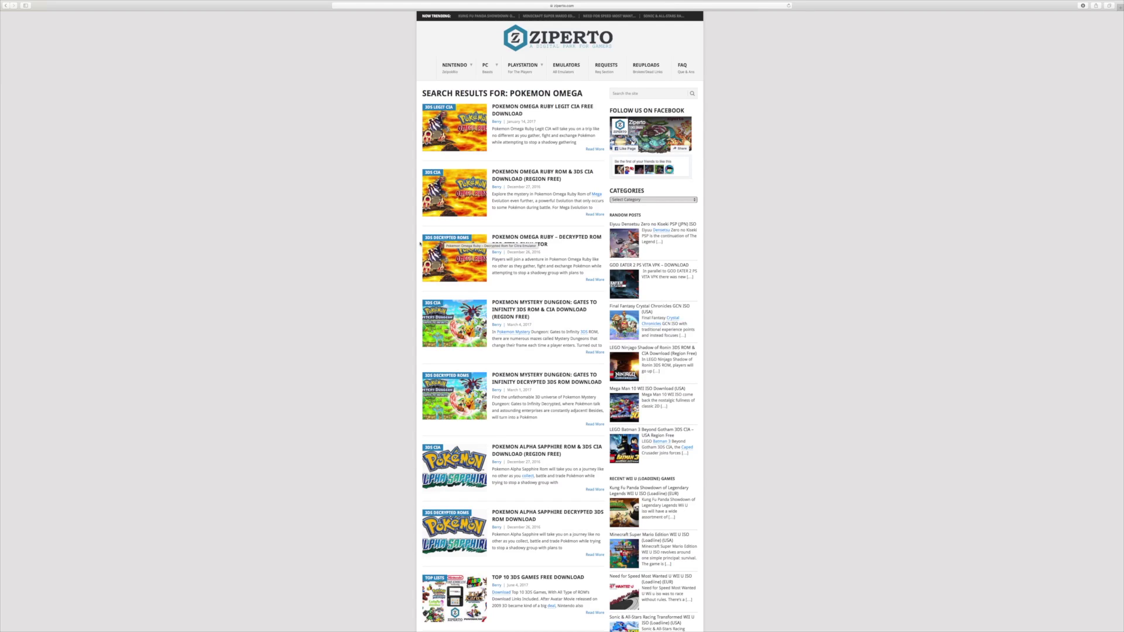
Open the Pokemon Omega Ruby decrypted ROM article and scroll to its download links.
{"action": "left_click", "coordinate": [520, 240]}
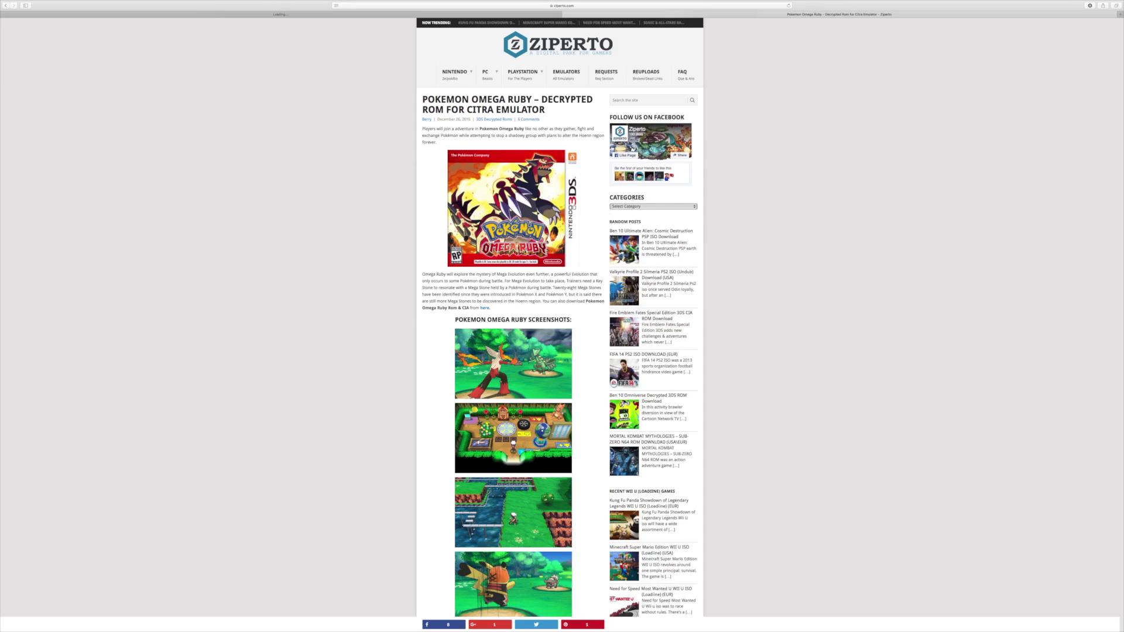
{"action": "scroll", "coordinate": [523, 254], "scroll_direction": "down", "scroll_amount": 1}
{"action": "scroll", "coordinate": [522, 254], "scroll_direction": "down", "scroll_amount": 8}
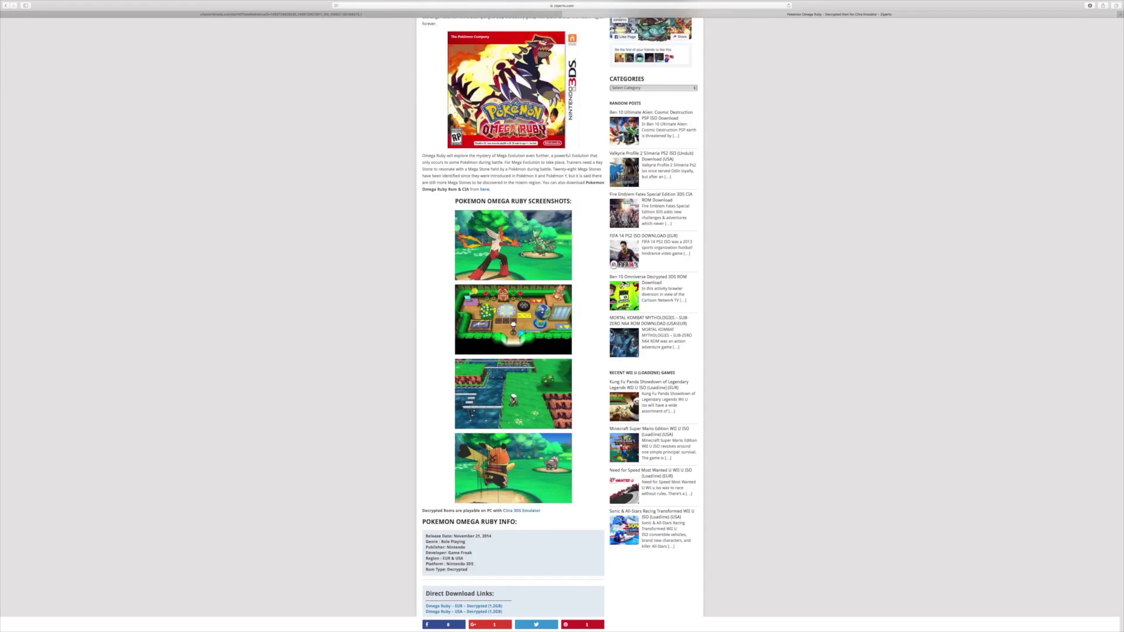
{"action": "scroll", "coordinate": [522, 254], "scroll_direction": "down", "scroll_amount": 3}
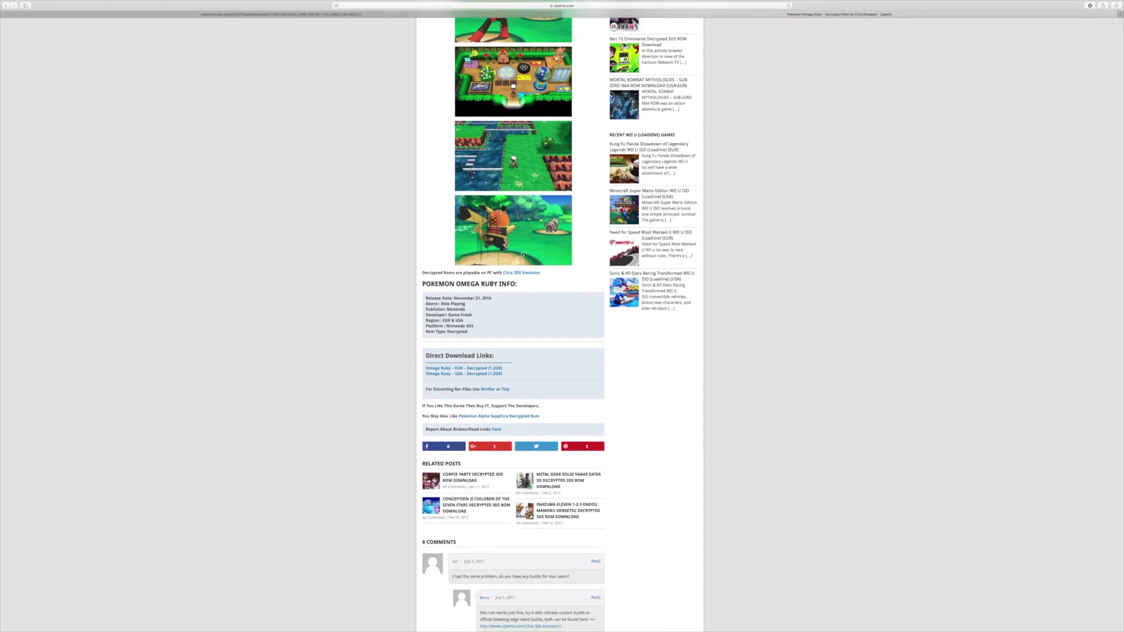
Open the USA Decrypted link in a new tab, skip the redirect, and check download progress.
{"action": "right_click", "coordinate": [479, 376]}
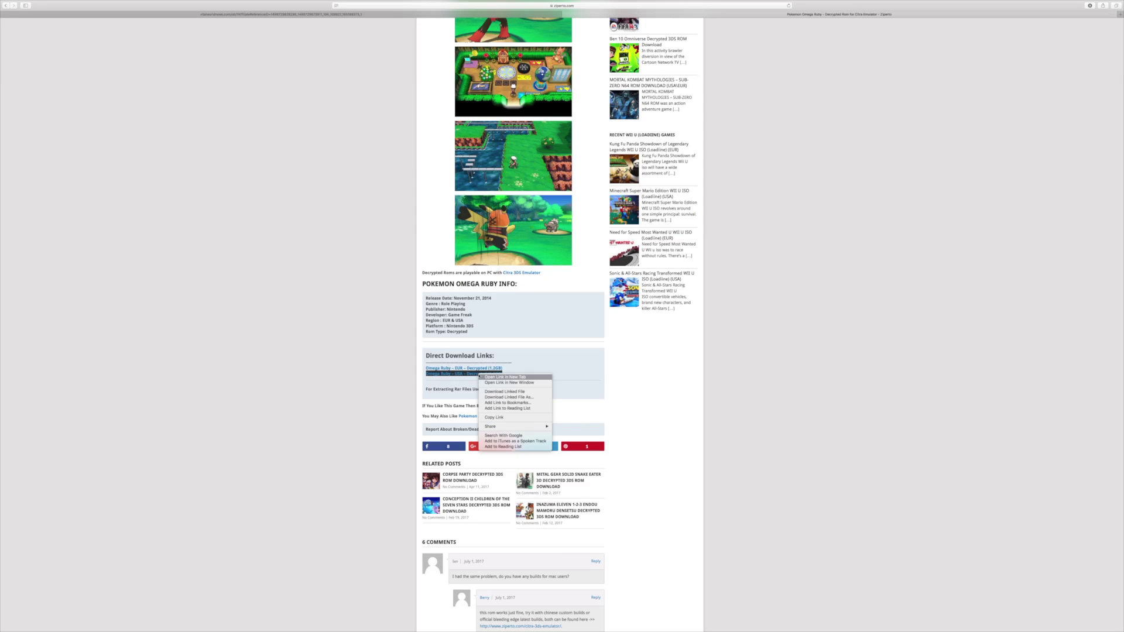
{"action": "left_click", "coordinate": [490, 378]}
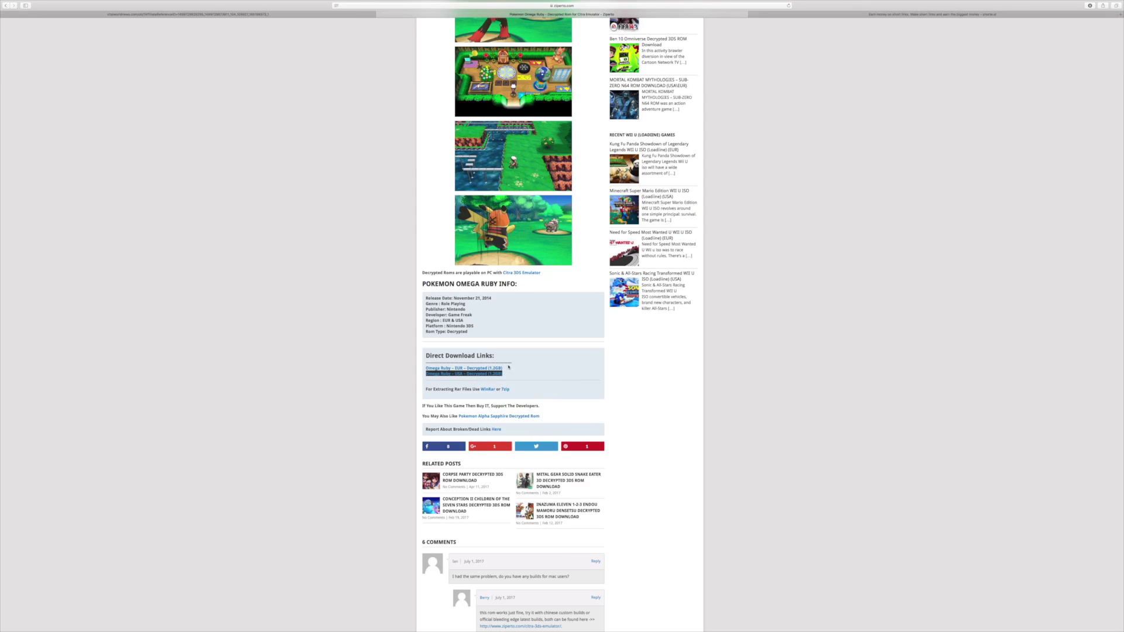
{"action": "left_click", "coordinate": [846, 15]}
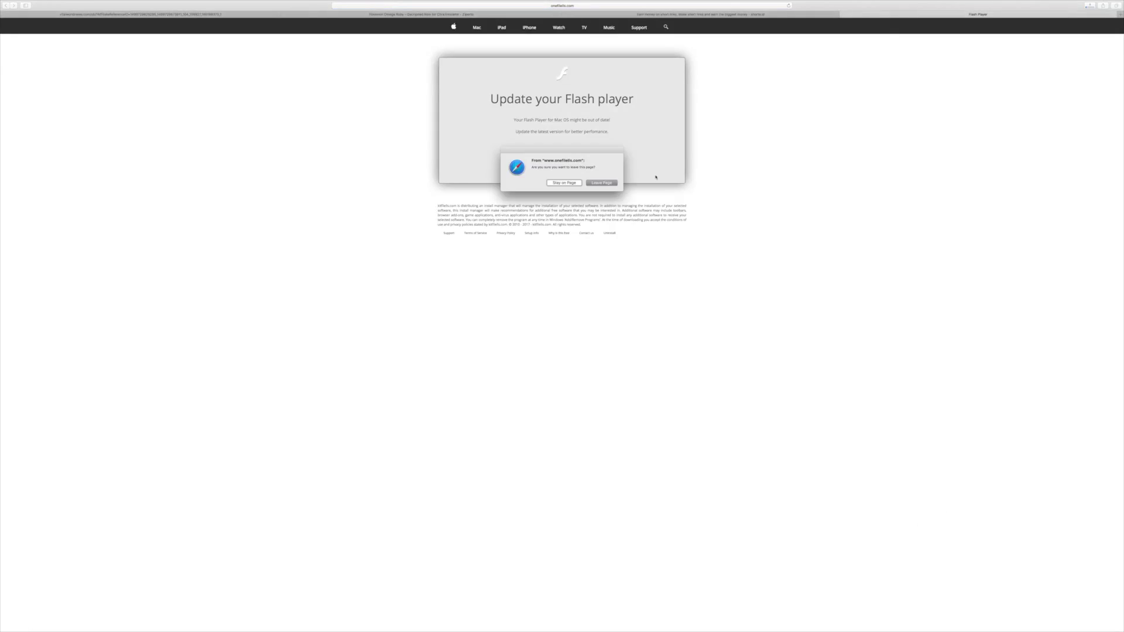
{"action": "left_click", "coordinate": [753, 14]}
{"action": "left_click", "coordinate": [1088, 7]}
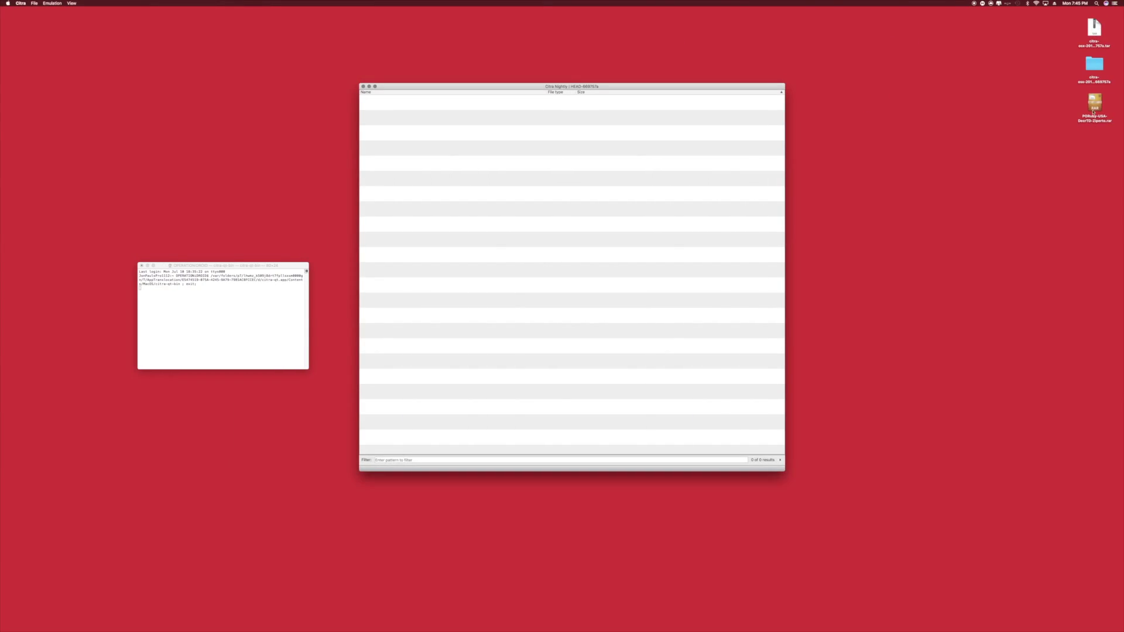
Extract the Omega Ruby rar and create a desktop folder named 3DS.
{"action": "double_click", "coordinate": [1093, 107]}
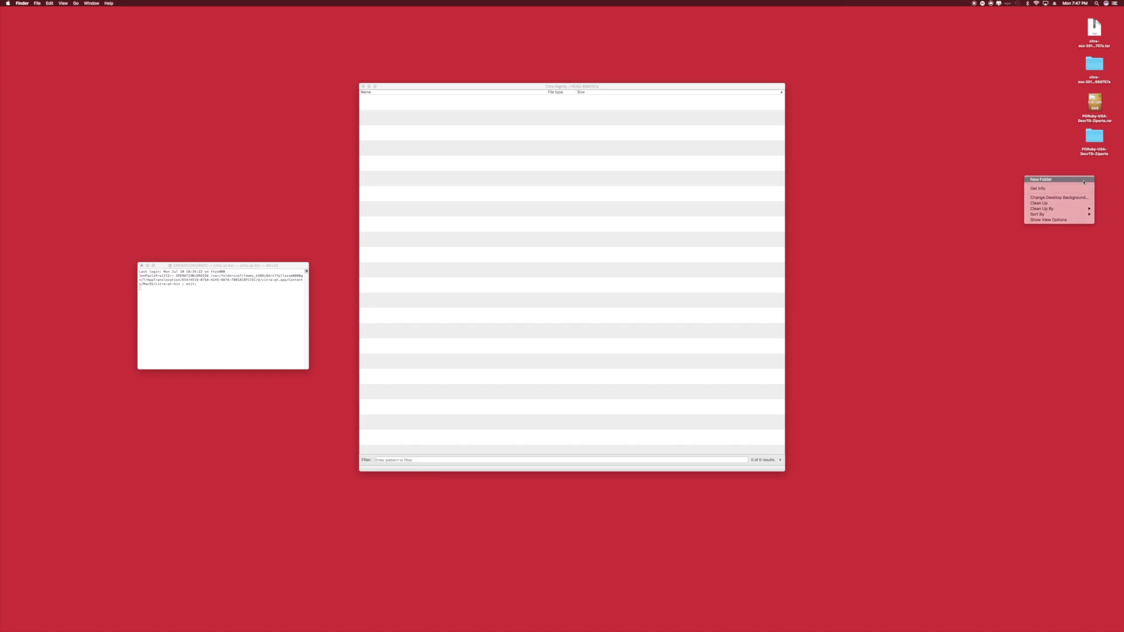
{"action": "key", "text": "BackSpace"}
{"action": "key", "text": "Return"}
Move the Pokemon Omega Ruby .3ds file into the 3DS folder and close the Finder windows.
{"action": "double_click", "coordinate": [1092, 139]}
{"action": "left_click_drag", "start_coordinate": [646, 187], "coordinate": [1090, 180]}
{"action": "left_click", "coordinate": [508, 162]}
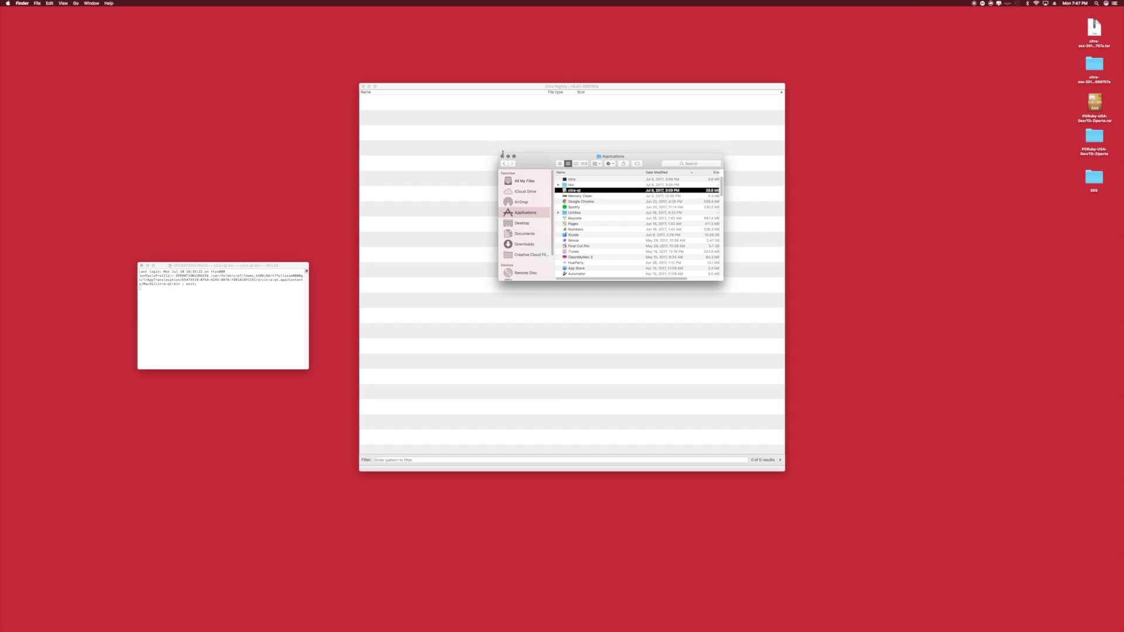
{"action": "left_click", "coordinate": [502, 157]}
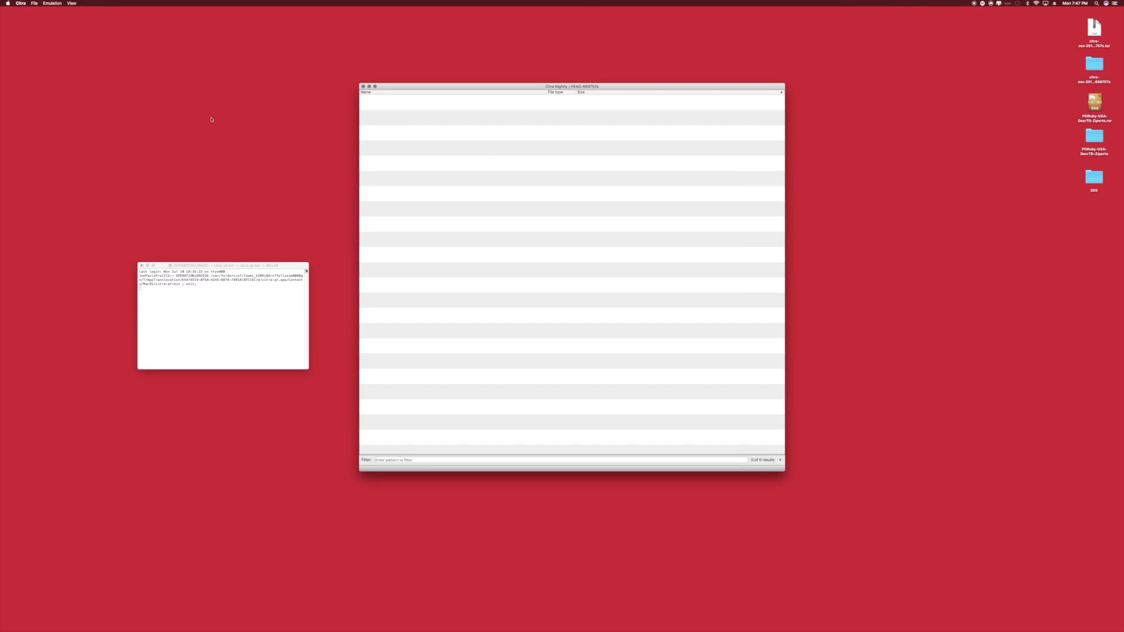
Set Desktop/3DS as Citra's game directory and launch Pokémon Omega Ruby from the list.
{"action": "left_click", "coordinate": [33, 3]}
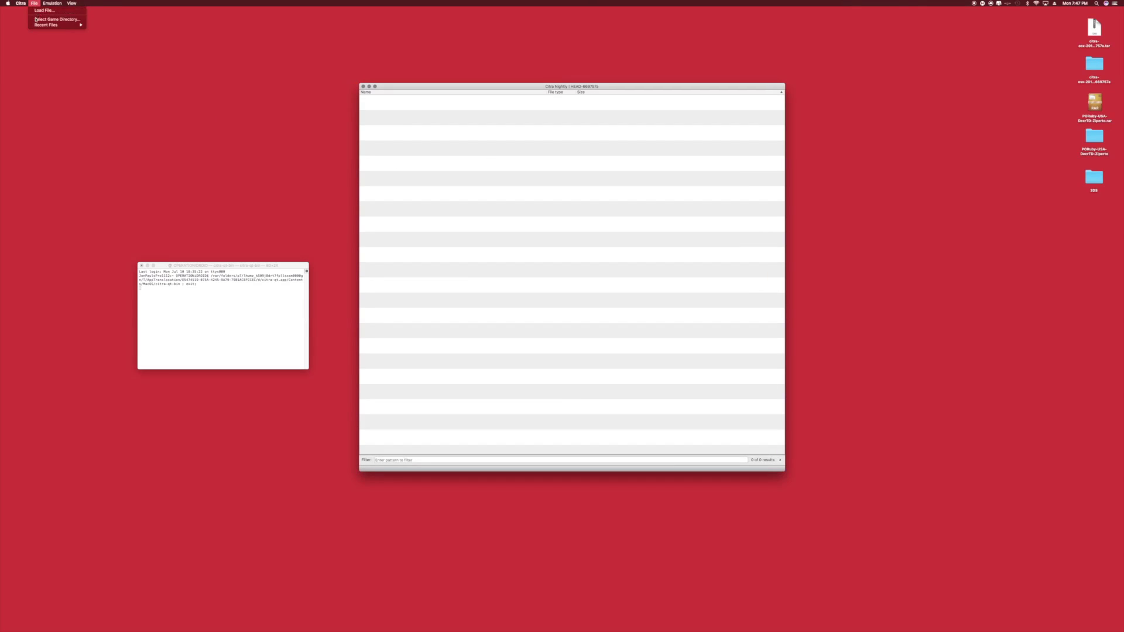
{"action": "left_click", "coordinate": [35, 20]}
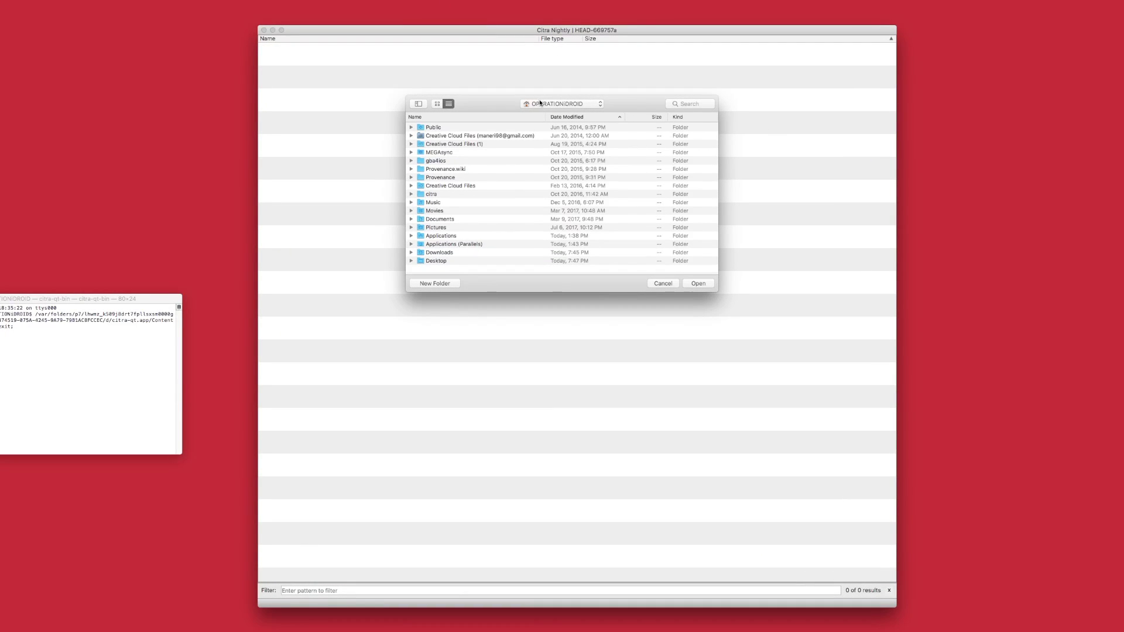
{"action": "double_click", "coordinate": [459, 260]}
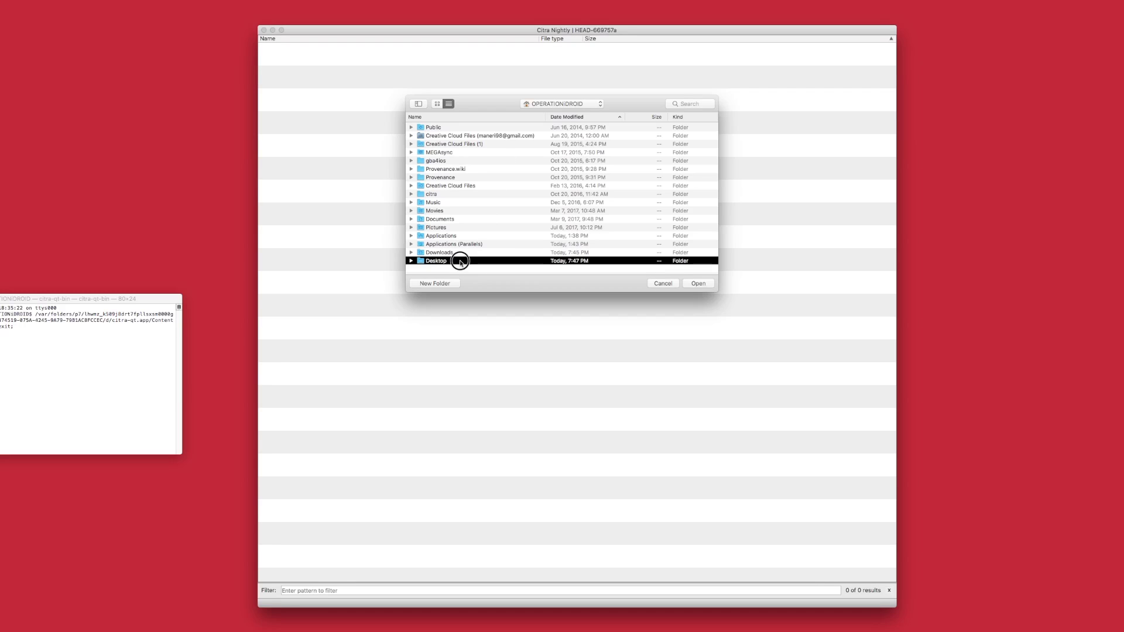
{"action": "double_click", "coordinate": [484, 152]}
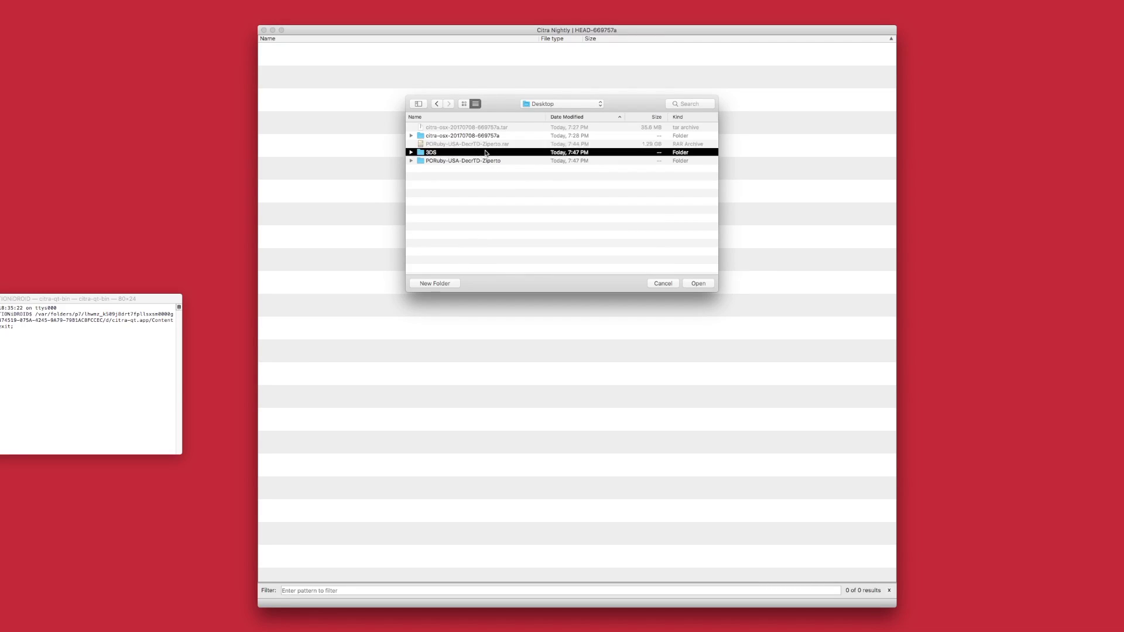
{"action": "left_click", "coordinate": [706, 285]}
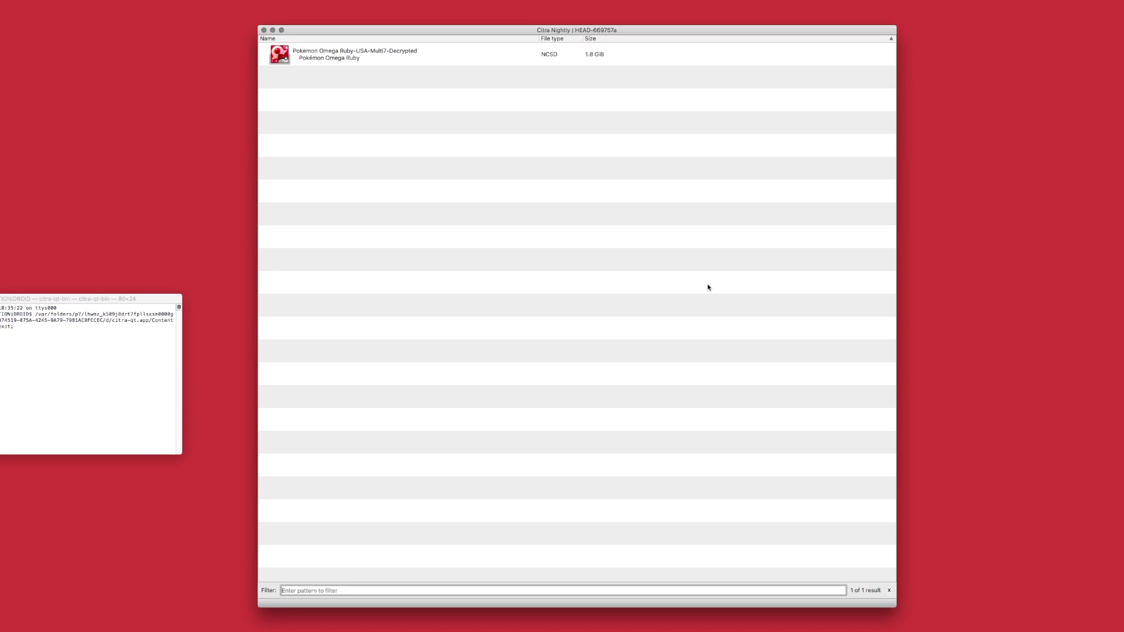
{"action": "double_click", "coordinate": [450, 57]}
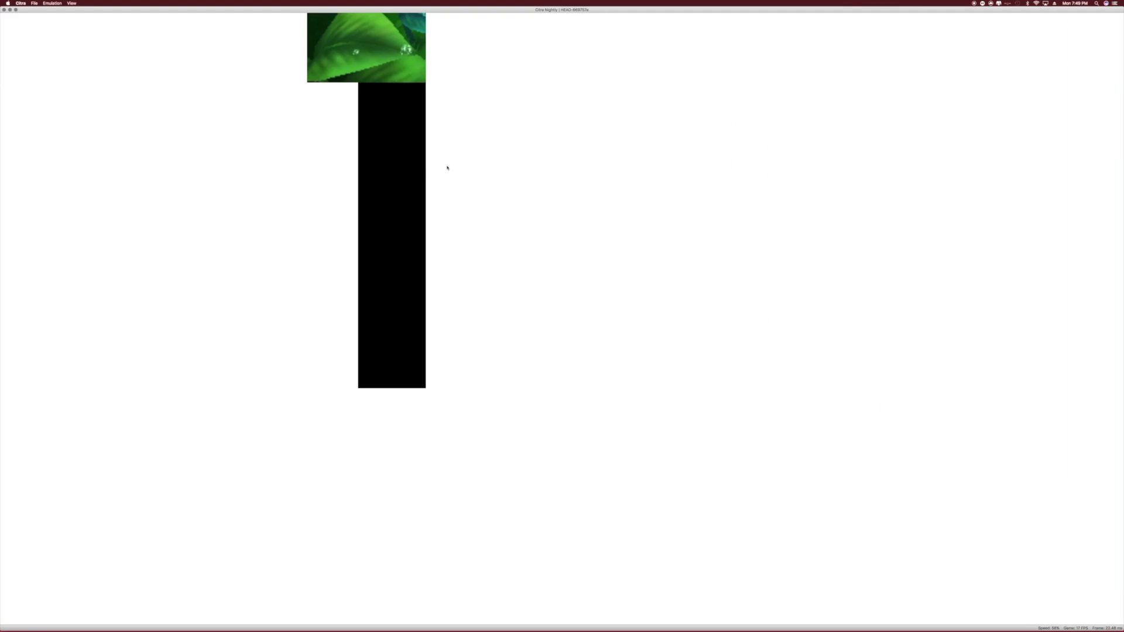
Stop the Omega Ruby emulation via Emulation > Stop.
{"action": "left_click", "coordinate": [52, 3]}
{"action": "left_click", "coordinate": [52, 22]}
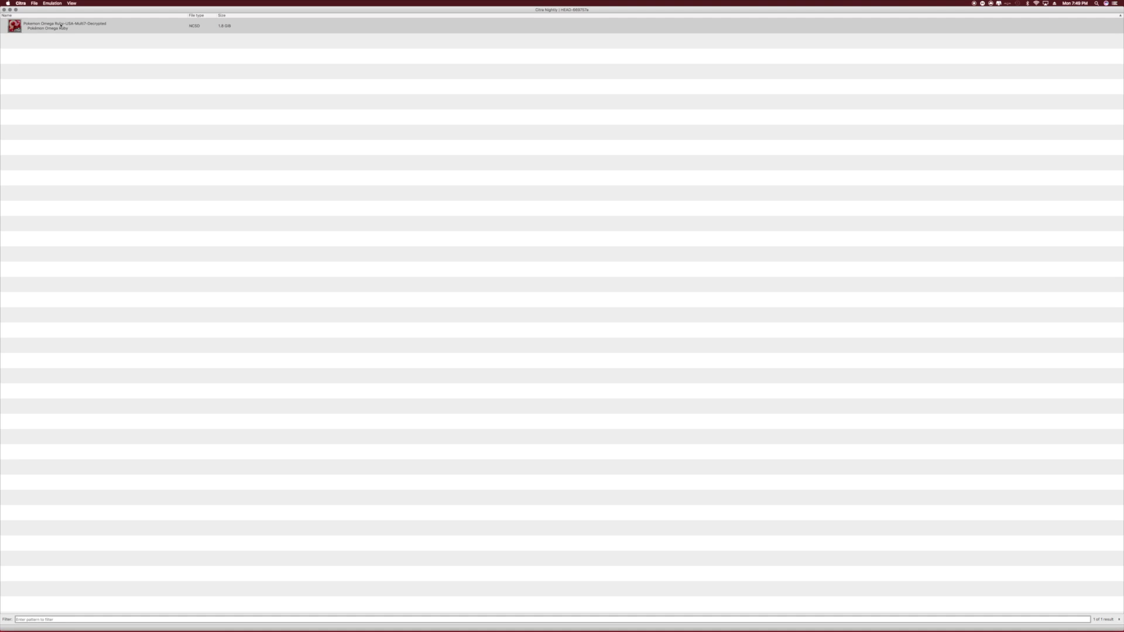
{"action": "left_click", "coordinate": [21, 2]}
Open Citra's Configuration and review the System and Input tabs.
{"action": "left_click", "coordinate": [26, 20]}
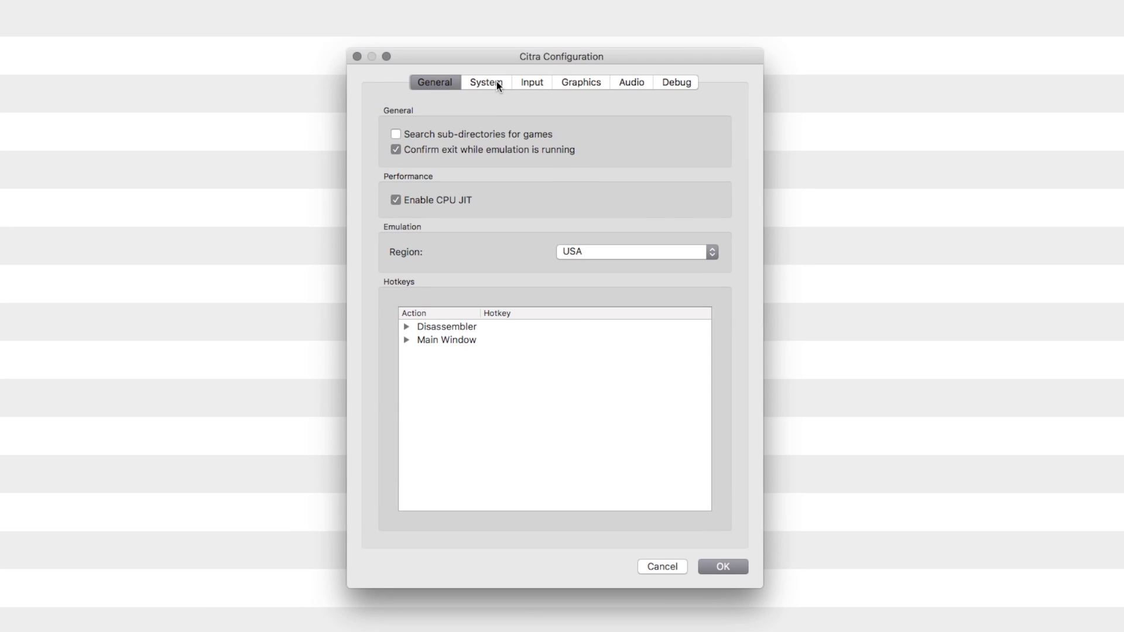
{"action": "left_click", "coordinate": [496, 82]}
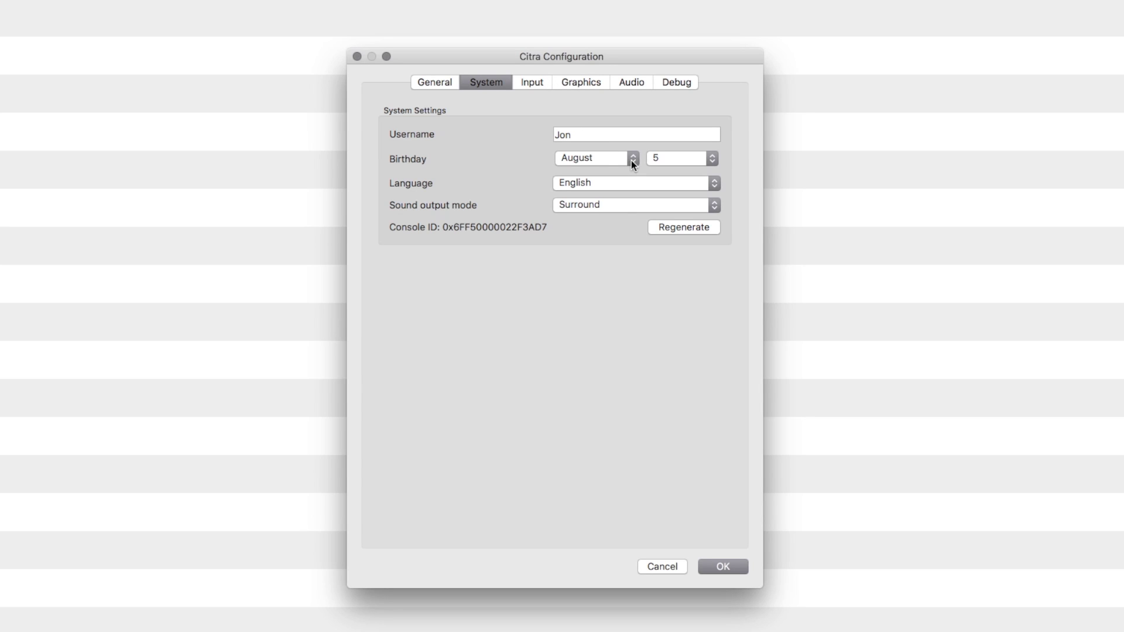
{"action": "left_click", "coordinate": [532, 83]}
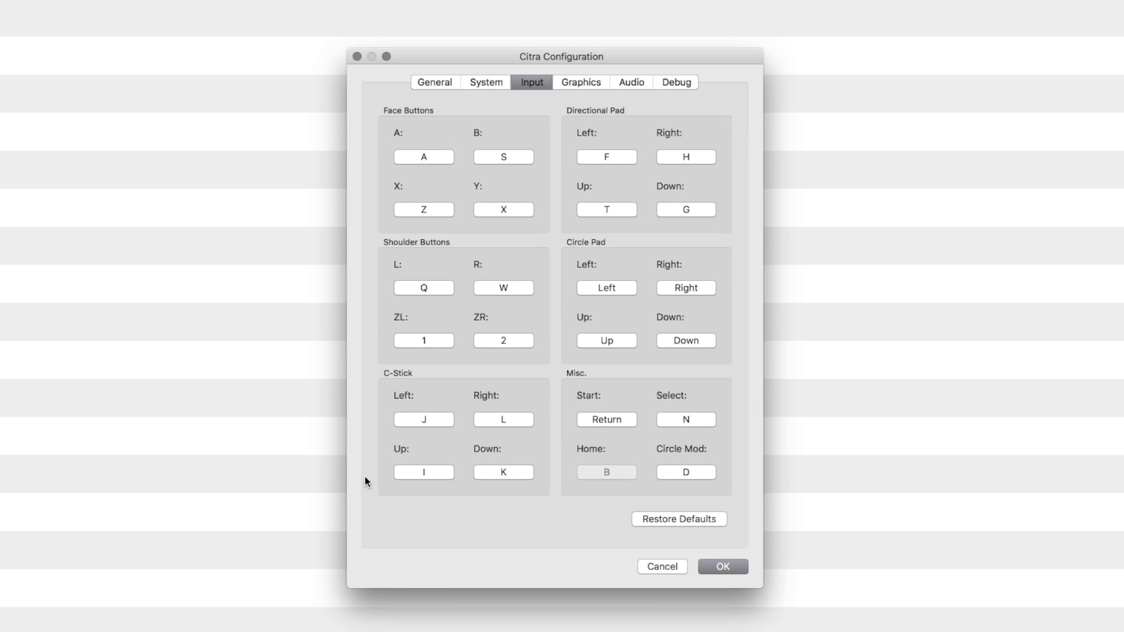
Set the Graphics screen layout to Large Screen and view the internal resolution options.
{"action": "left_click", "coordinate": [596, 83]}
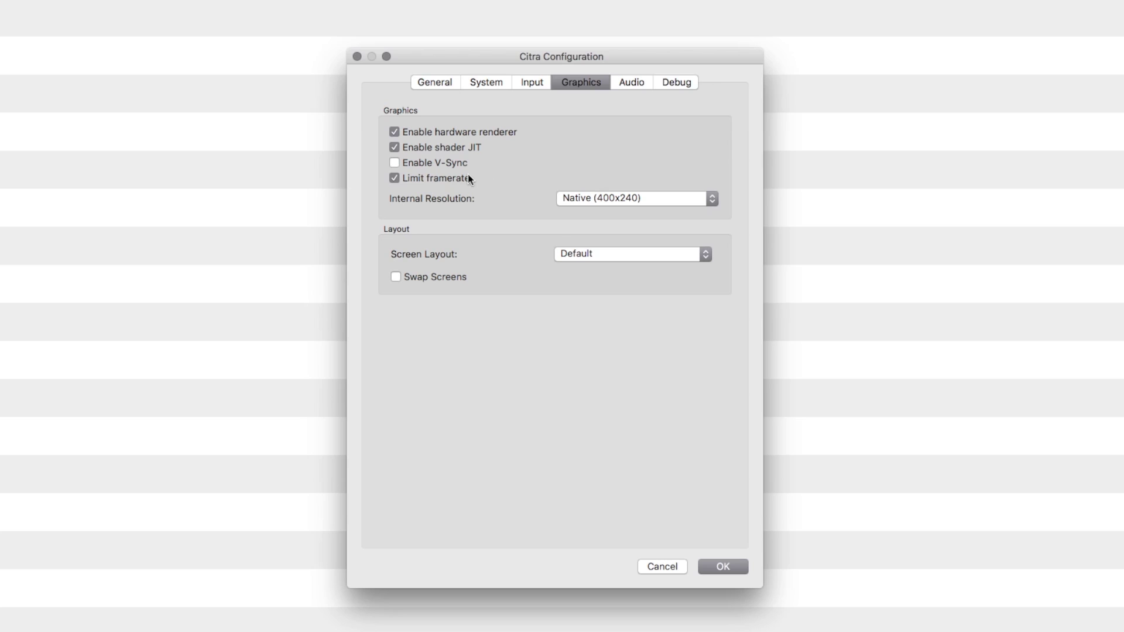
{"action": "left_click", "coordinate": [609, 253]}
{"action": "left_click", "coordinate": [602, 280]}
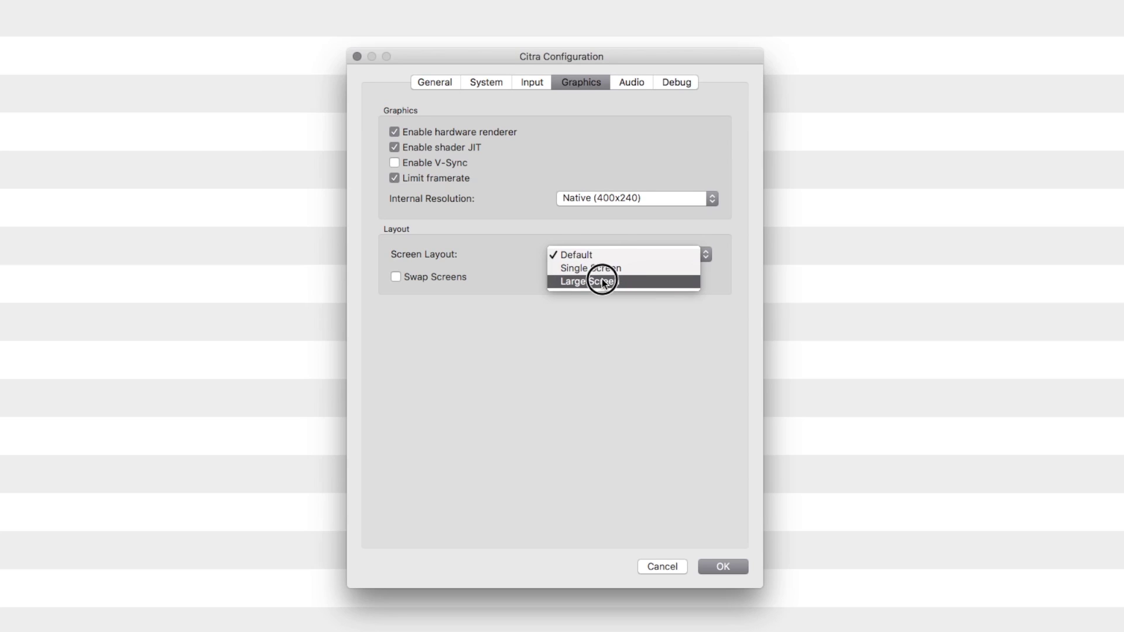
{"action": "left_click", "coordinate": [625, 202]}
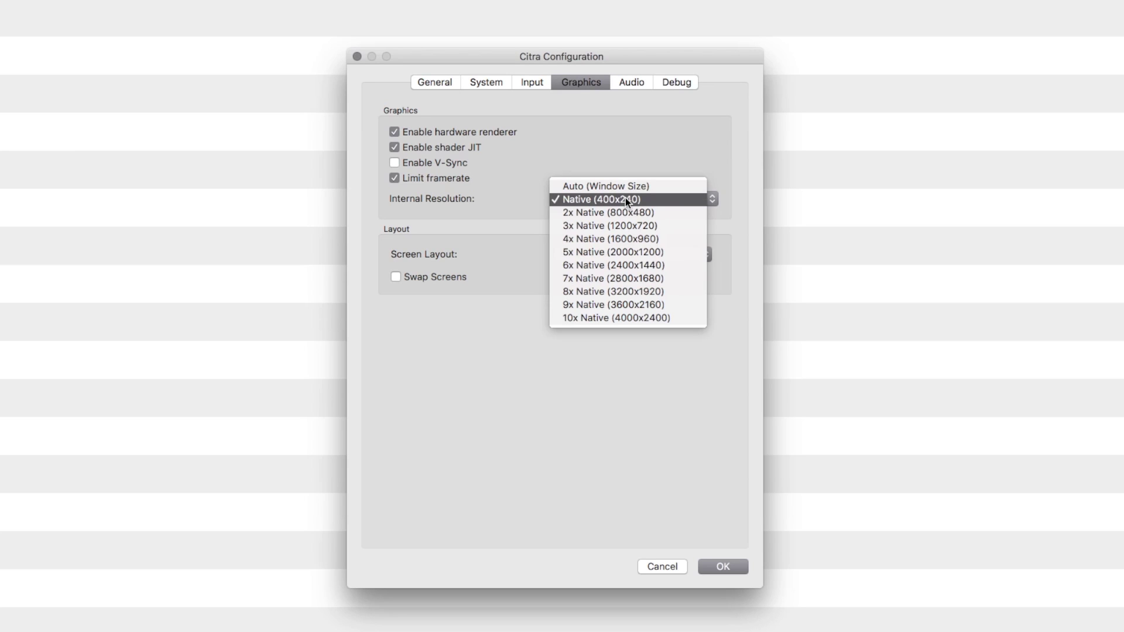